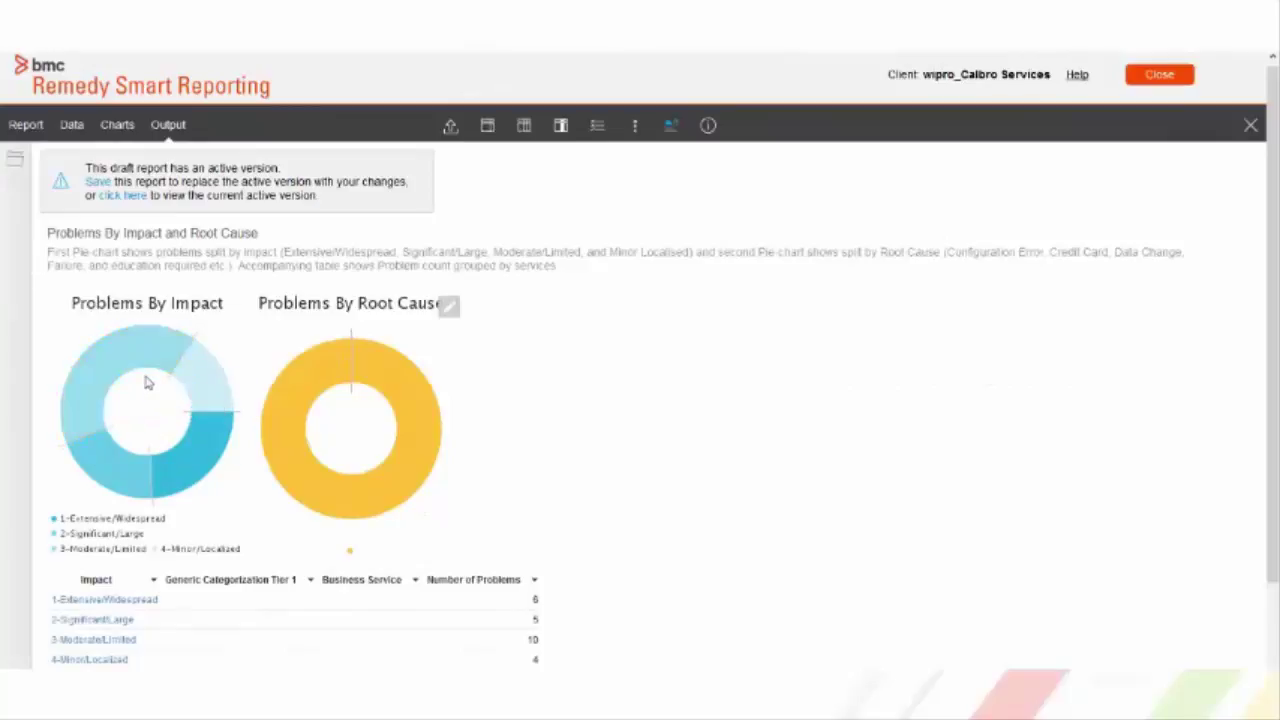
Drill into the 3-Moderate/Limited slice of the Problems By Impact chart using the Location category's Site field.
mouse_move(139, 360)
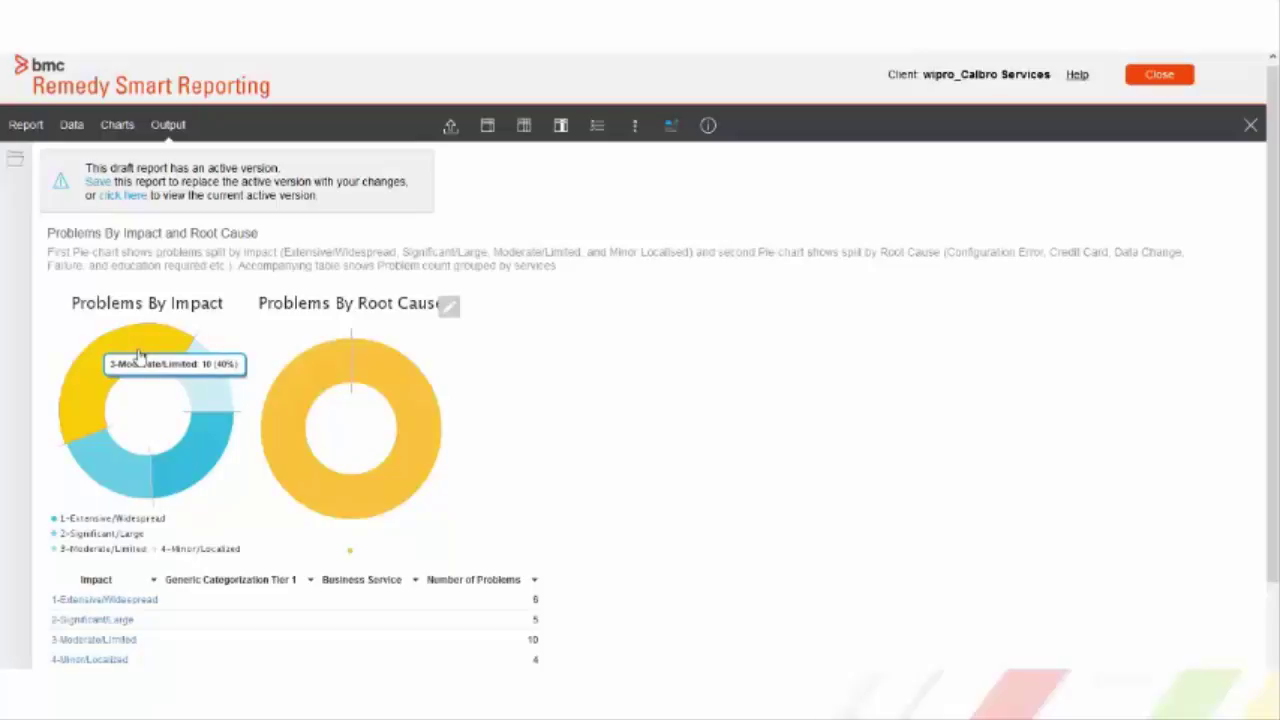
click(139, 356)
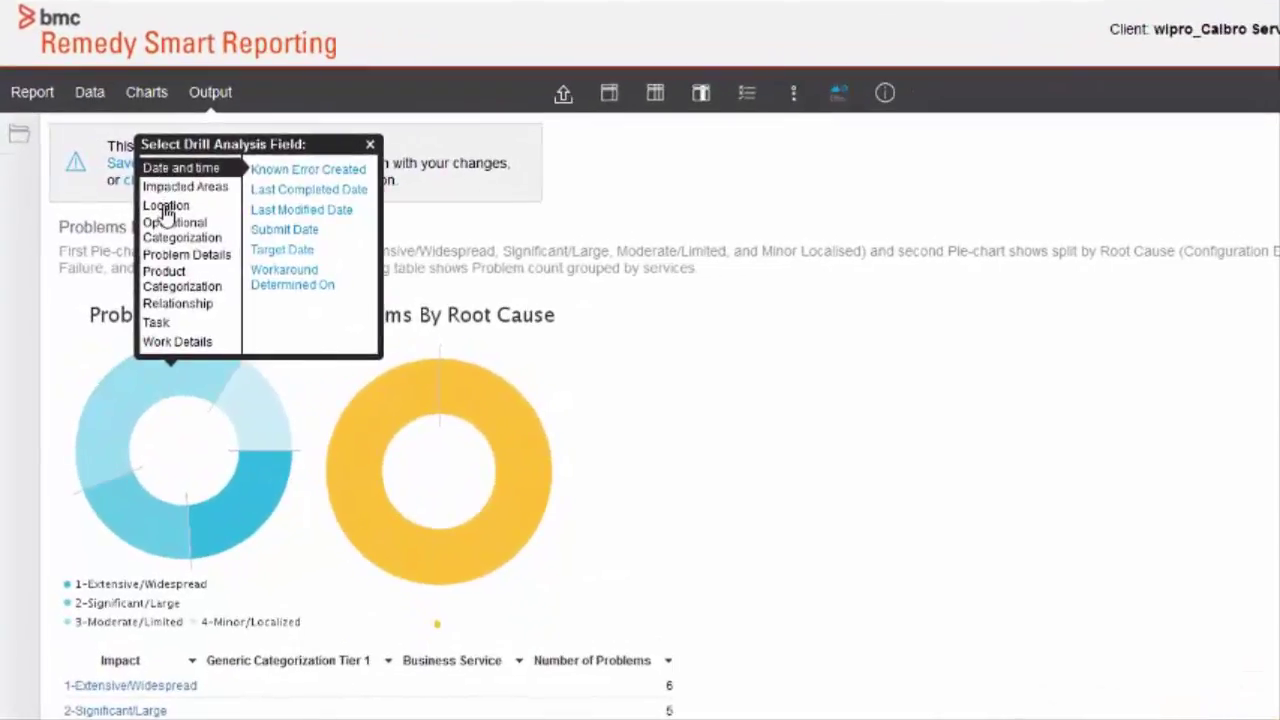
click(165, 207)
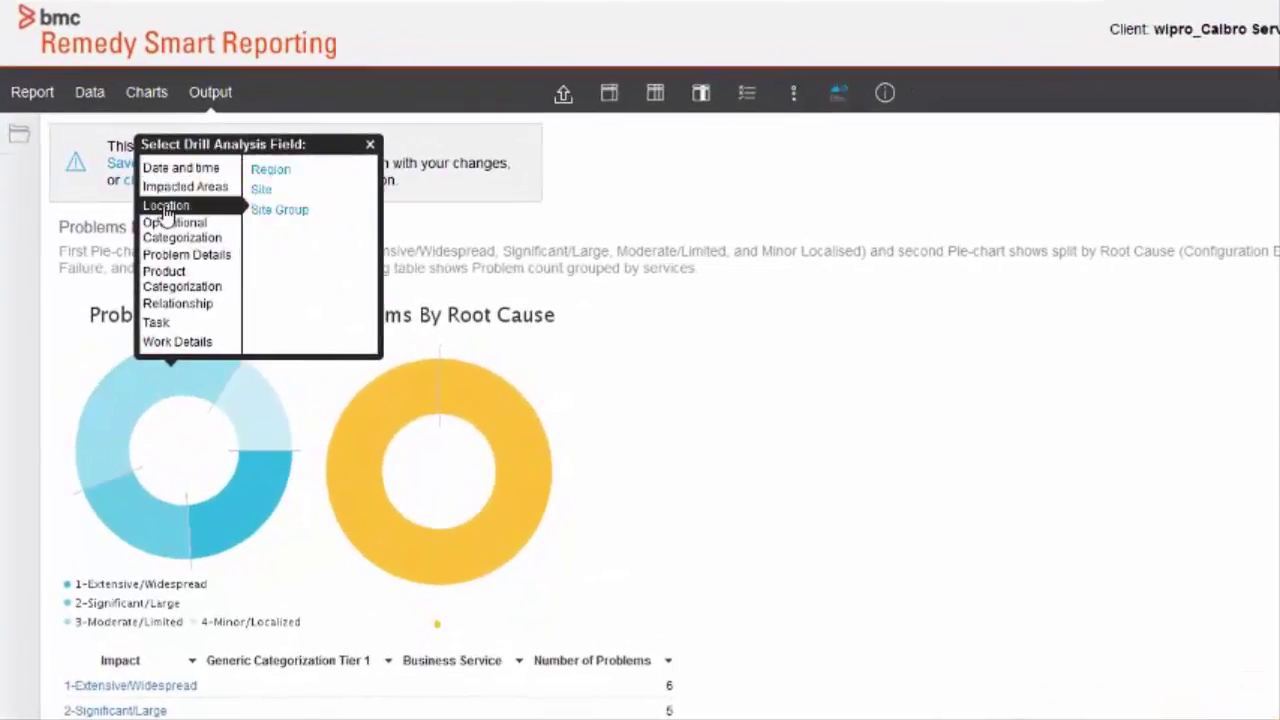
click(261, 191)
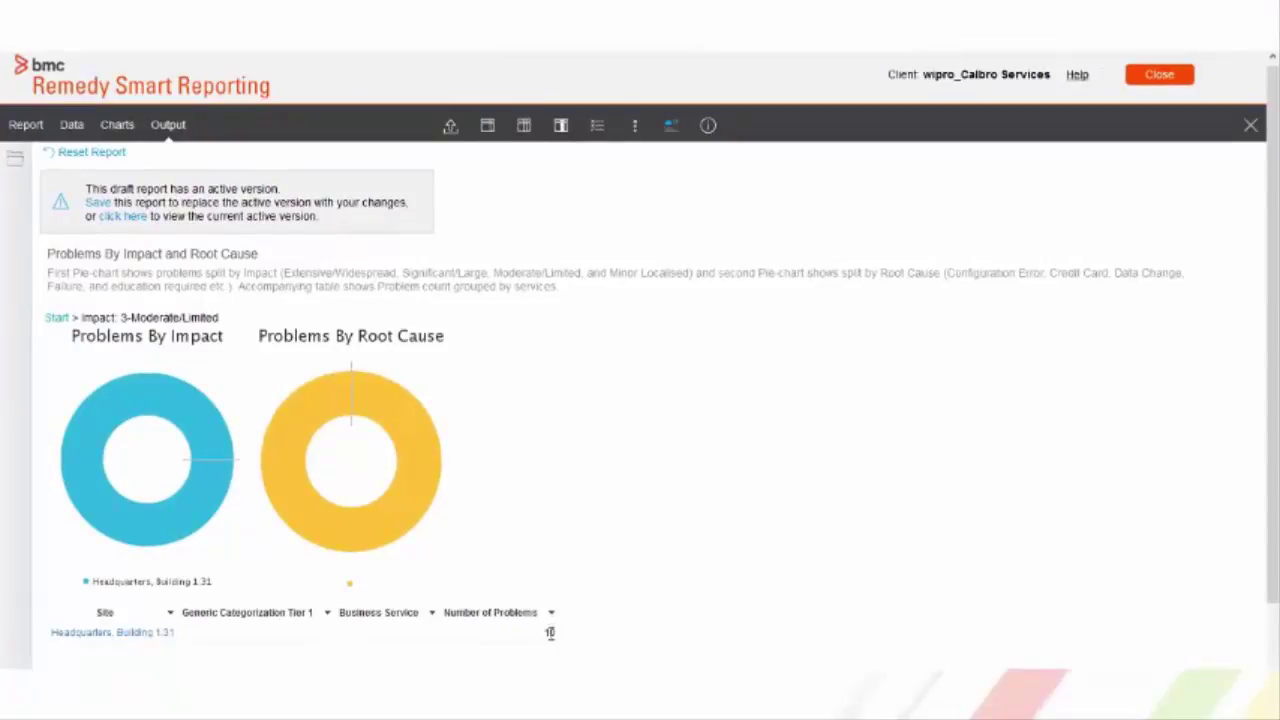
Open the report's underlying Problem Management view for editing and go to its second stage, the available fields.
mouse_move(88, 487)
click(72, 125)
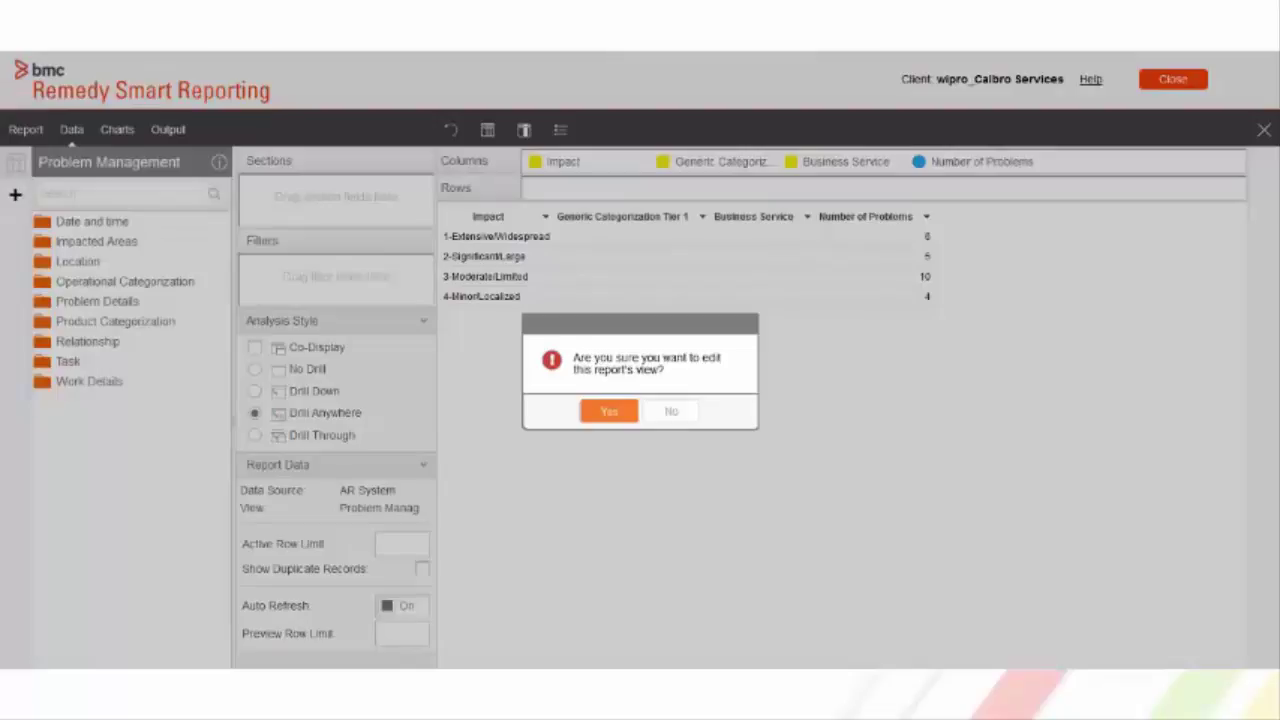
click(607, 411)
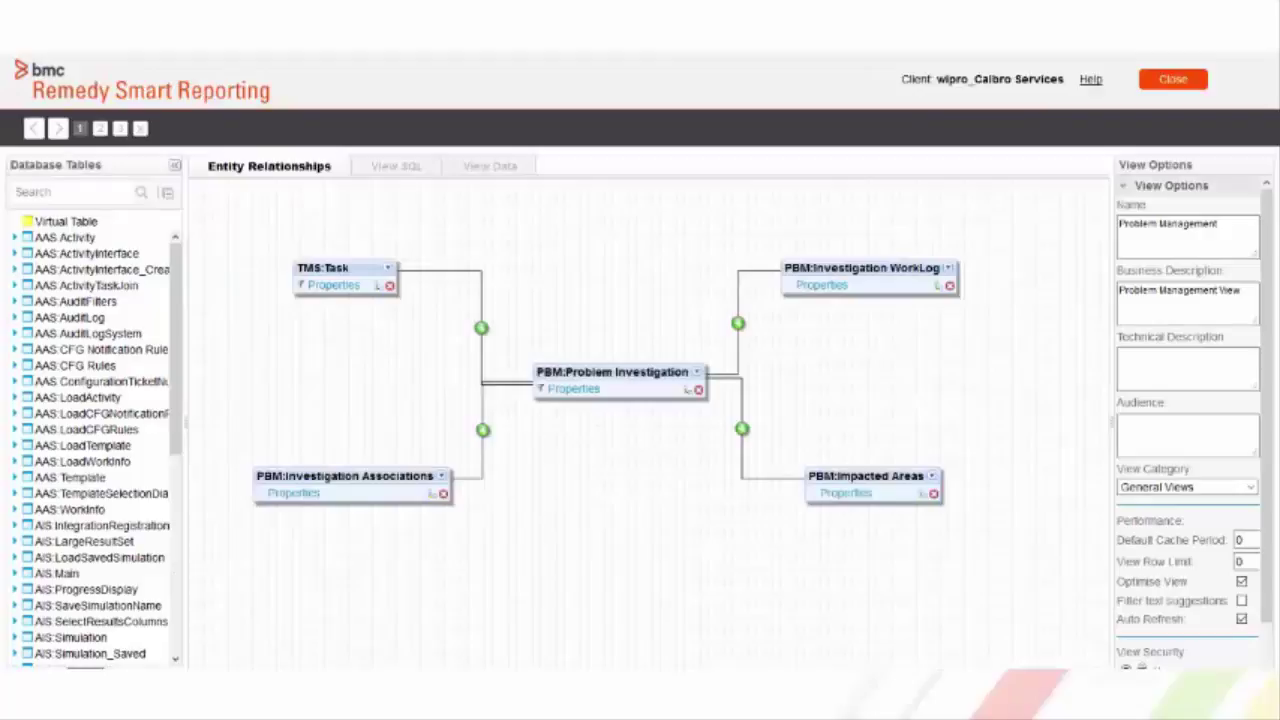
click(100, 130)
Open the access settings of the Region field in the Location category.
scroll(423, 440, down, 10)
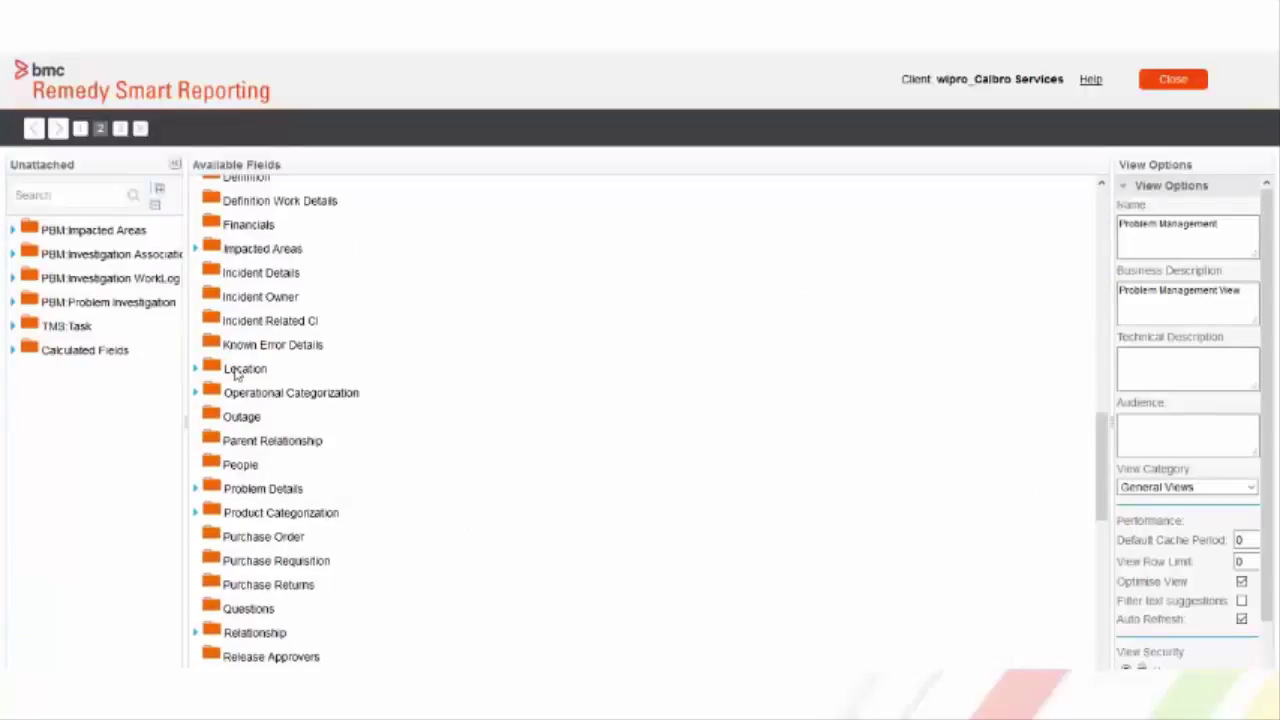
drag(229, 369, 196, 370)
click(196, 370)
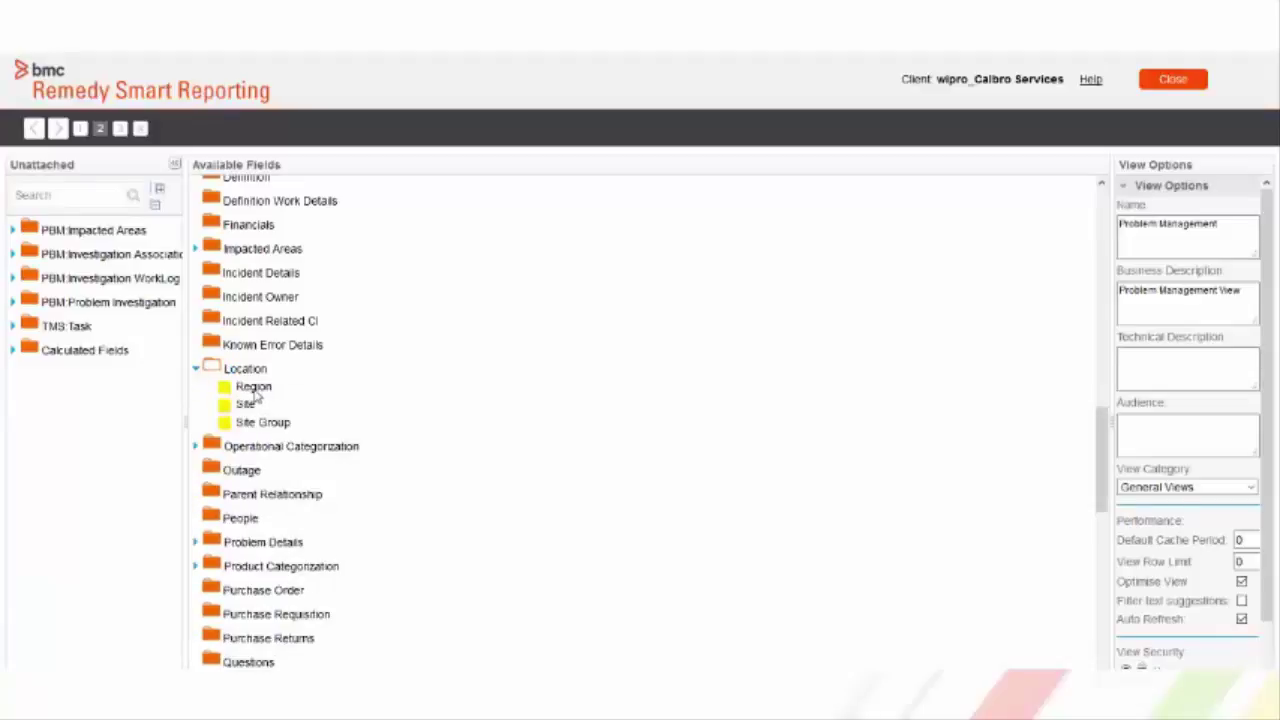
click(254, 394)
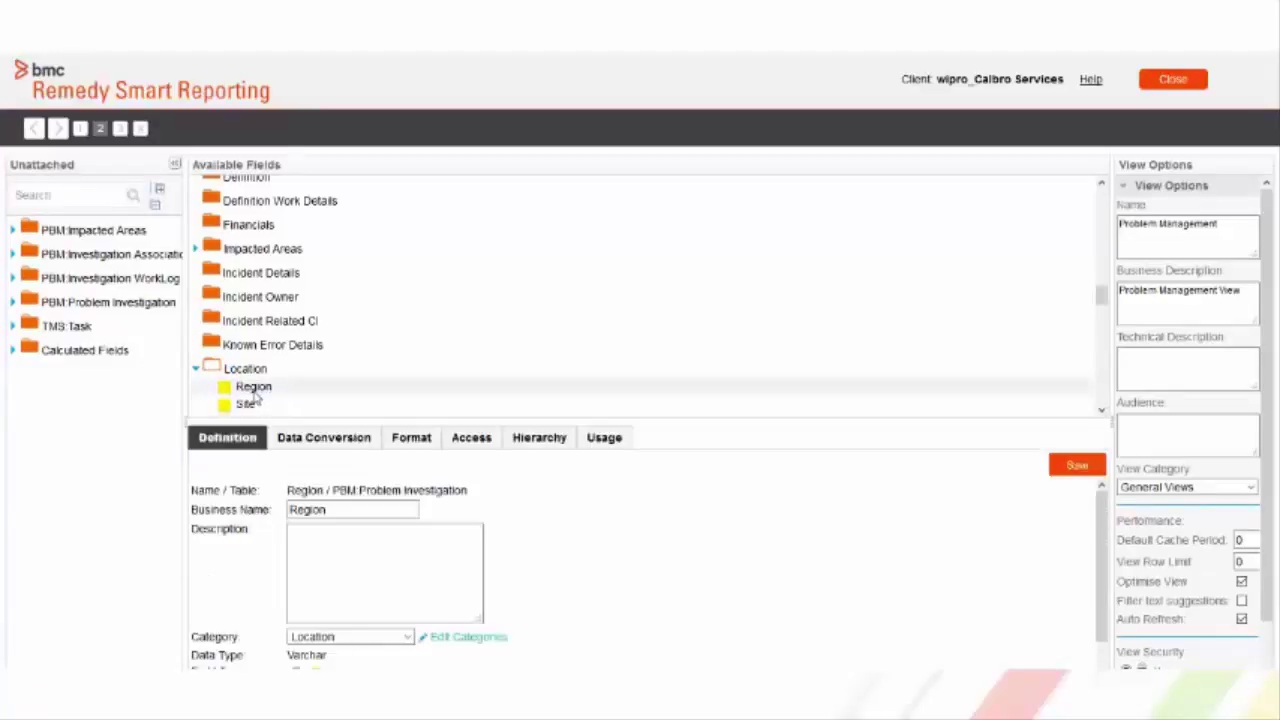
click(470, 440)
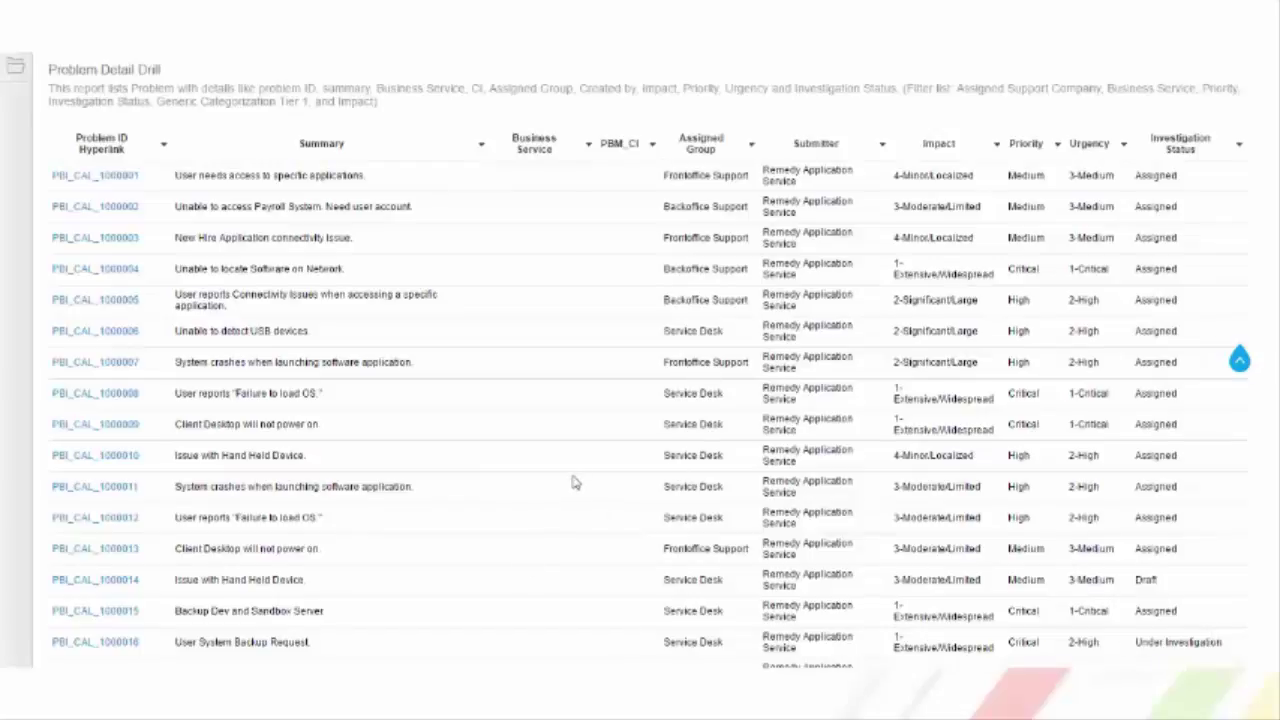
Enable the Co-Display analysis style for the Problem Detail Drill report.
scroll(571, 479, up, 3)
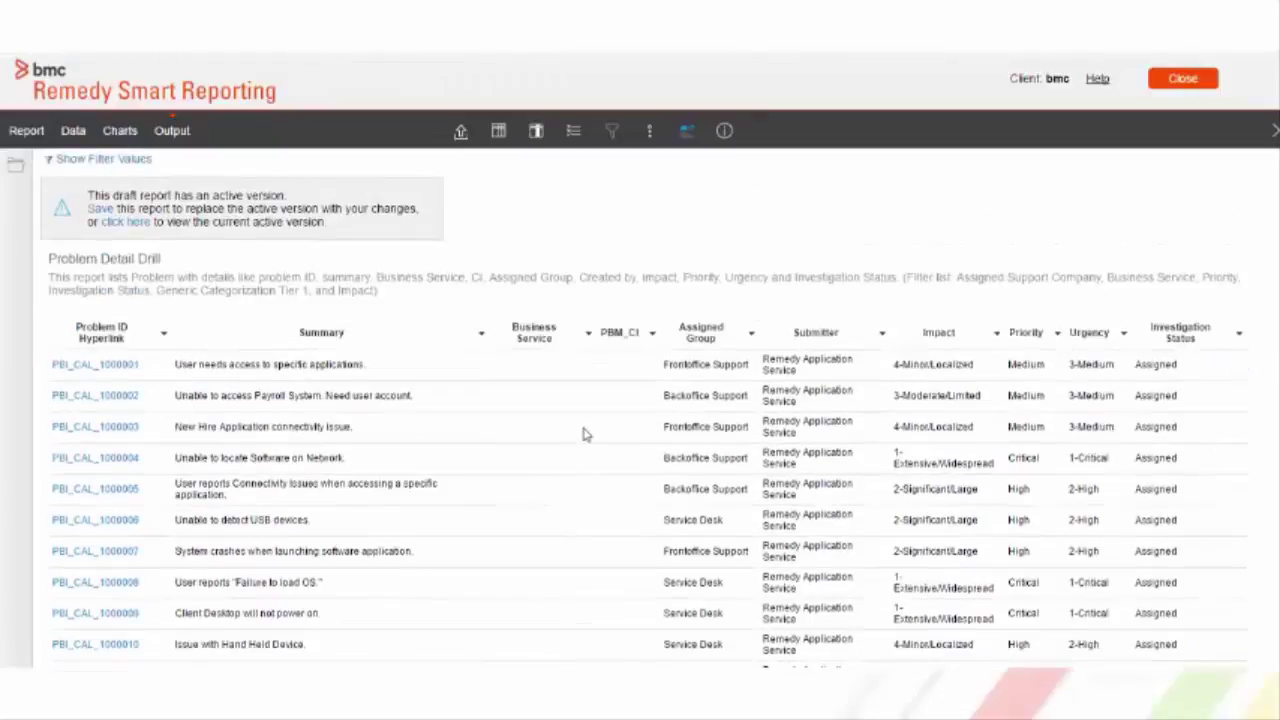
click(77, 134)
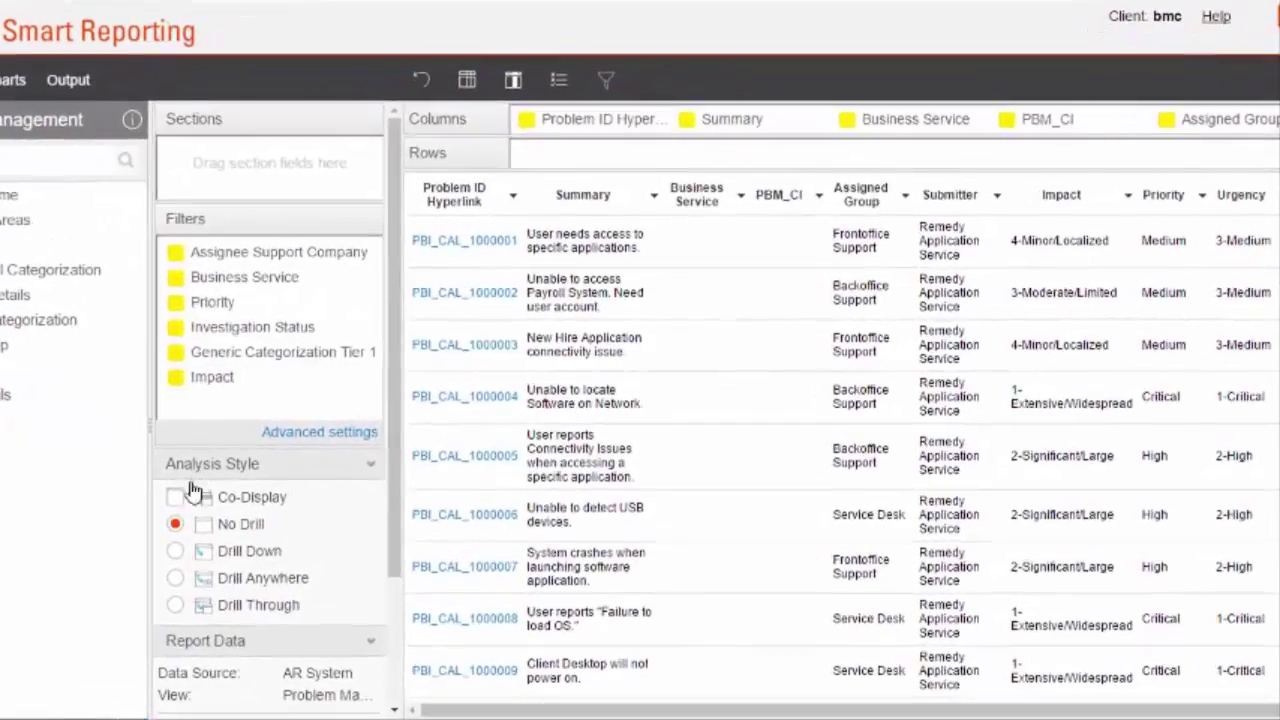
click(175, 497)
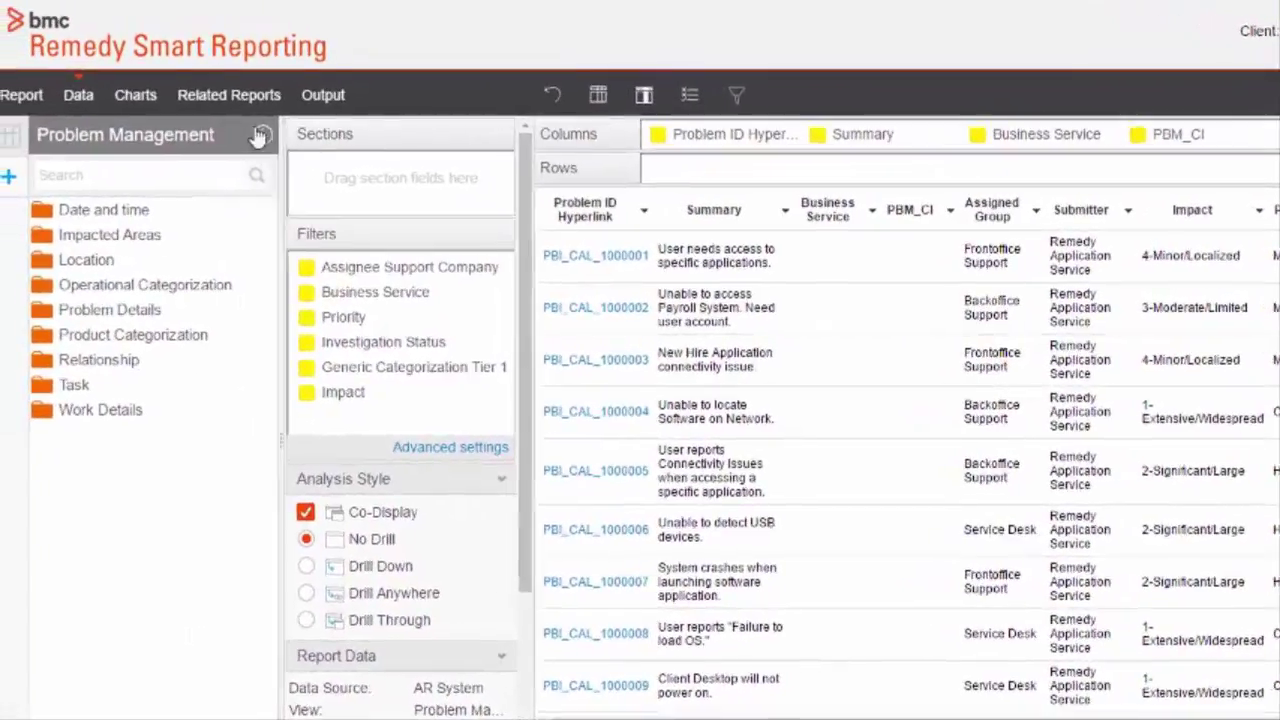
Search the related reports for "problem" and add the Problem Summary report as a right-hand co-display.
click(232, 95)
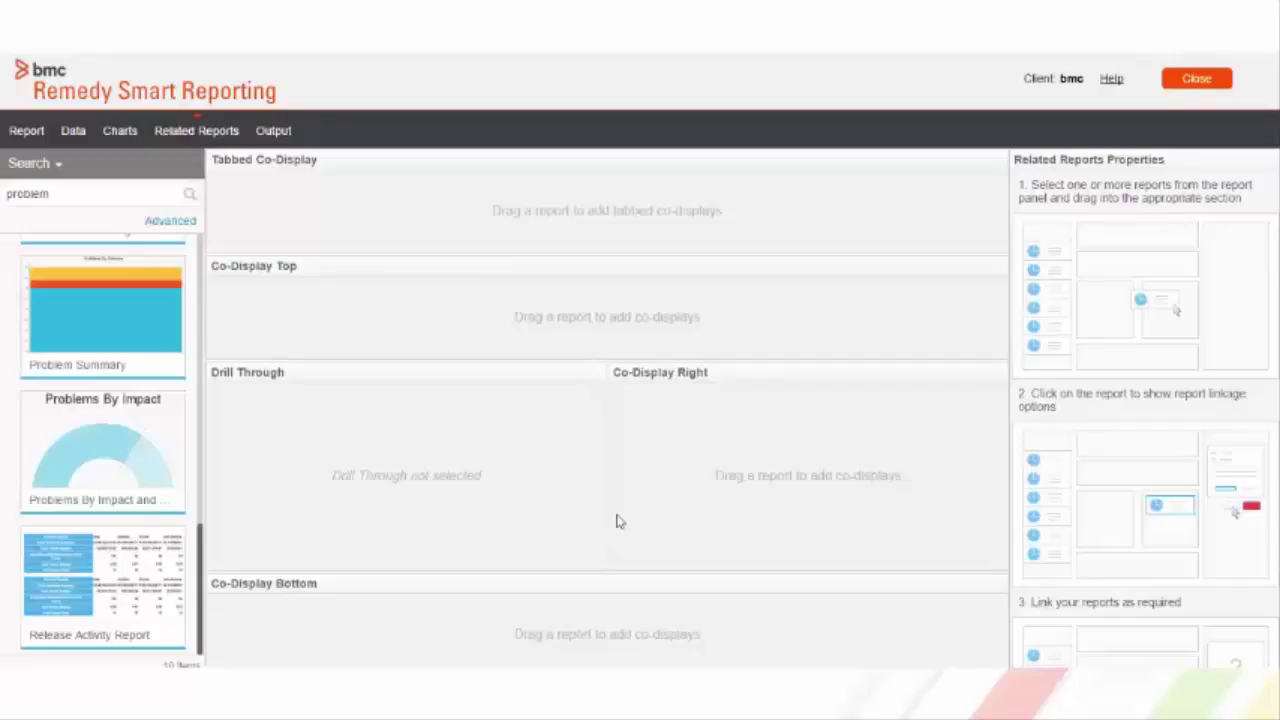
mouse_move(157, 494)
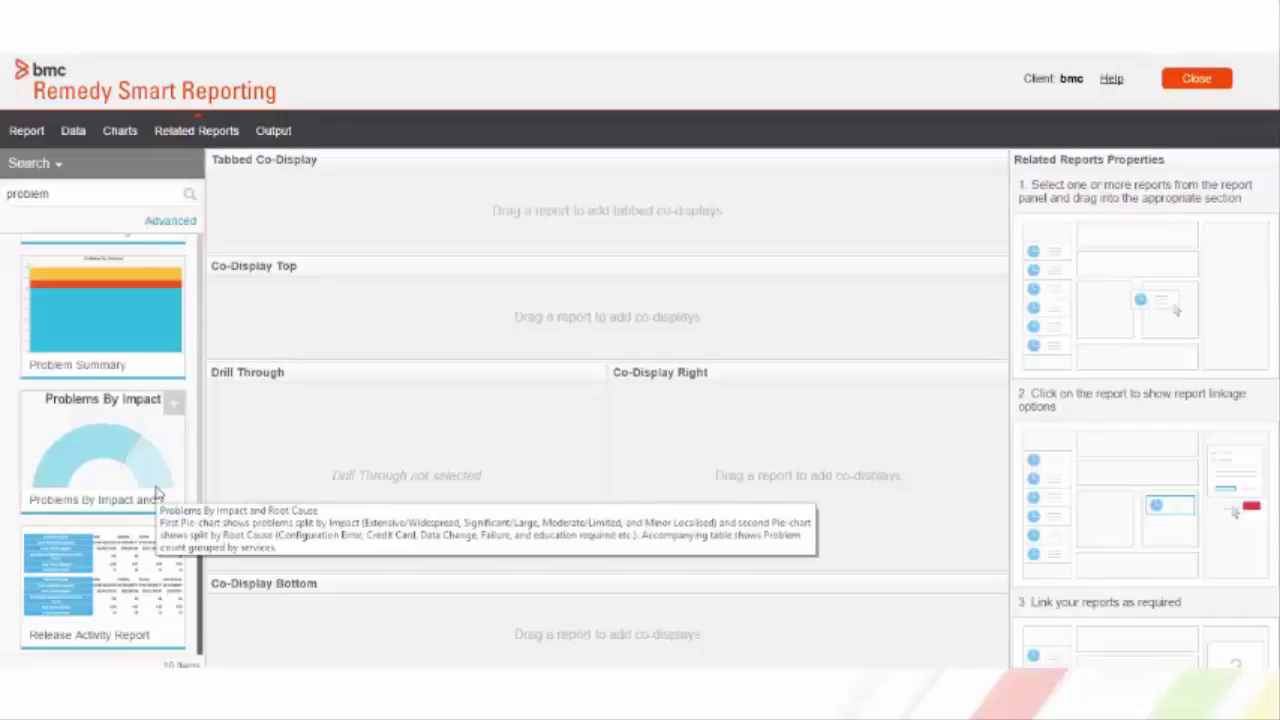
click(91, 197)
key(Return)
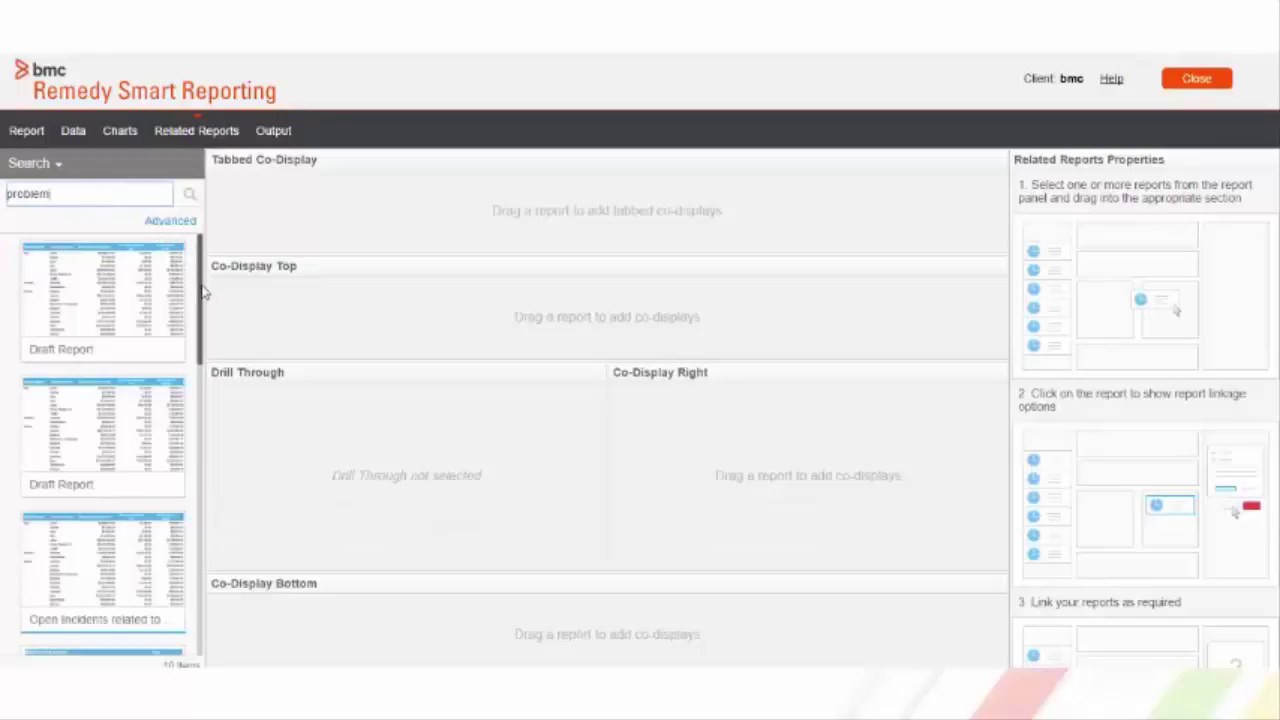
drag(203, 291, 211, 480)
drag(80, 440, 707, 482)
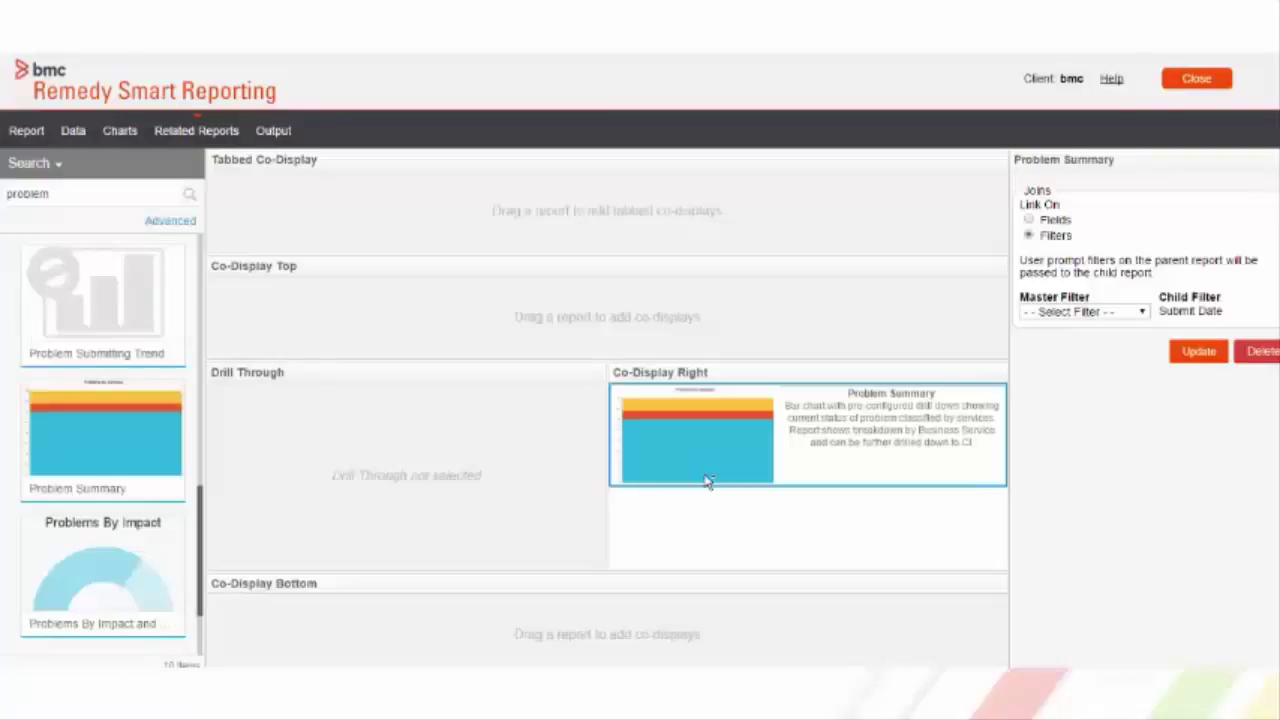
Set the Problem Summary link's master filter for Submit Date to Omit and update the join.
click(1087, 312)
click(1072, 342)
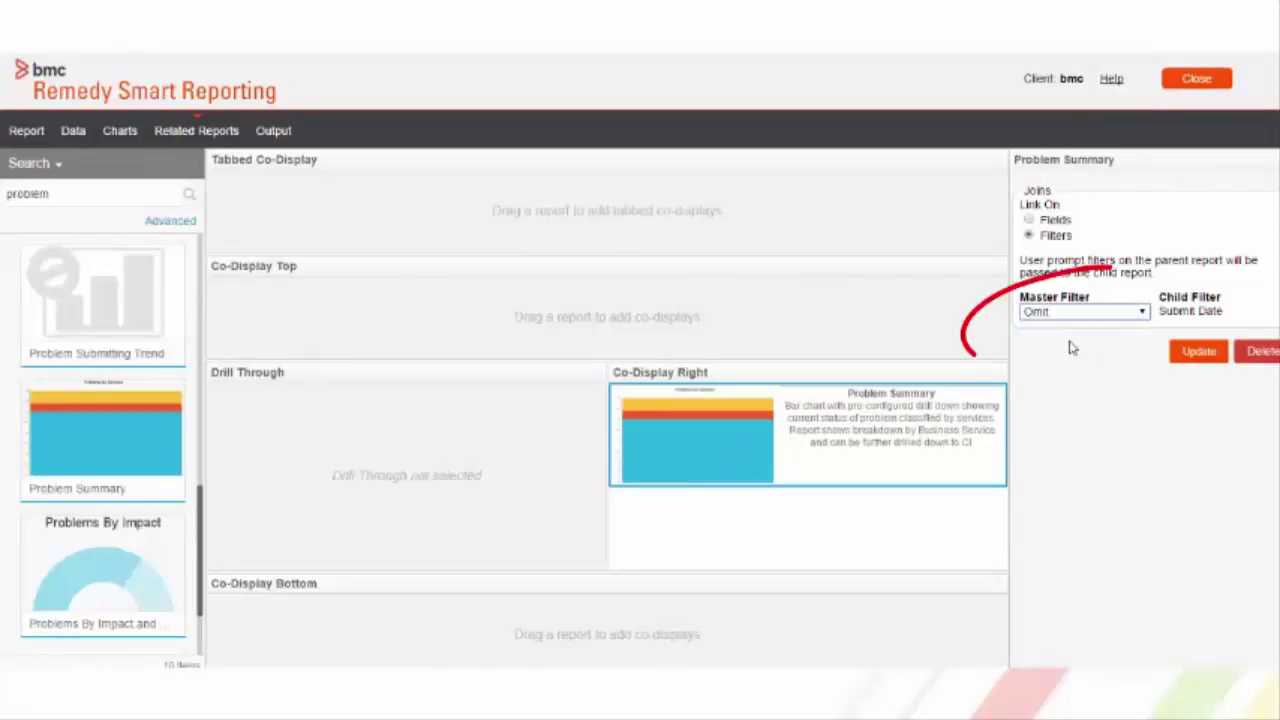
click(1198, 353)
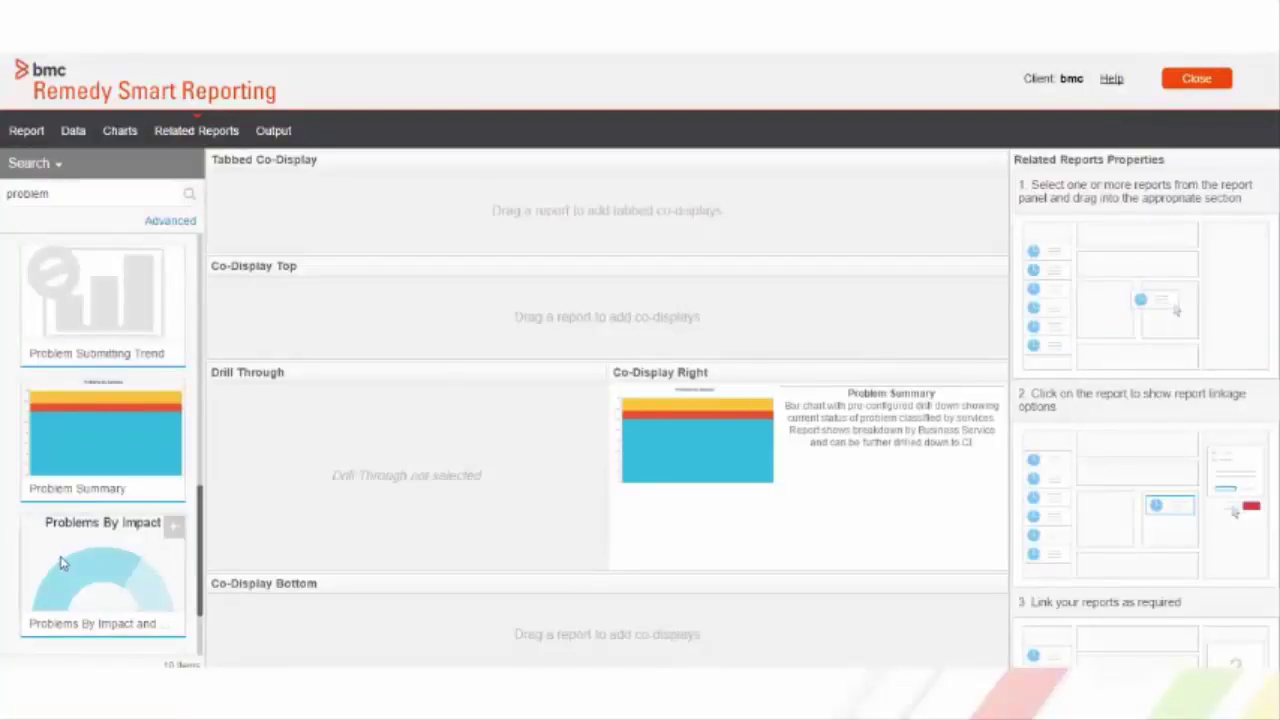
Add the Problems By Impact and Root Cause report as a tabbed co-display and show the report output.
drag(60, 563, 294, 210)
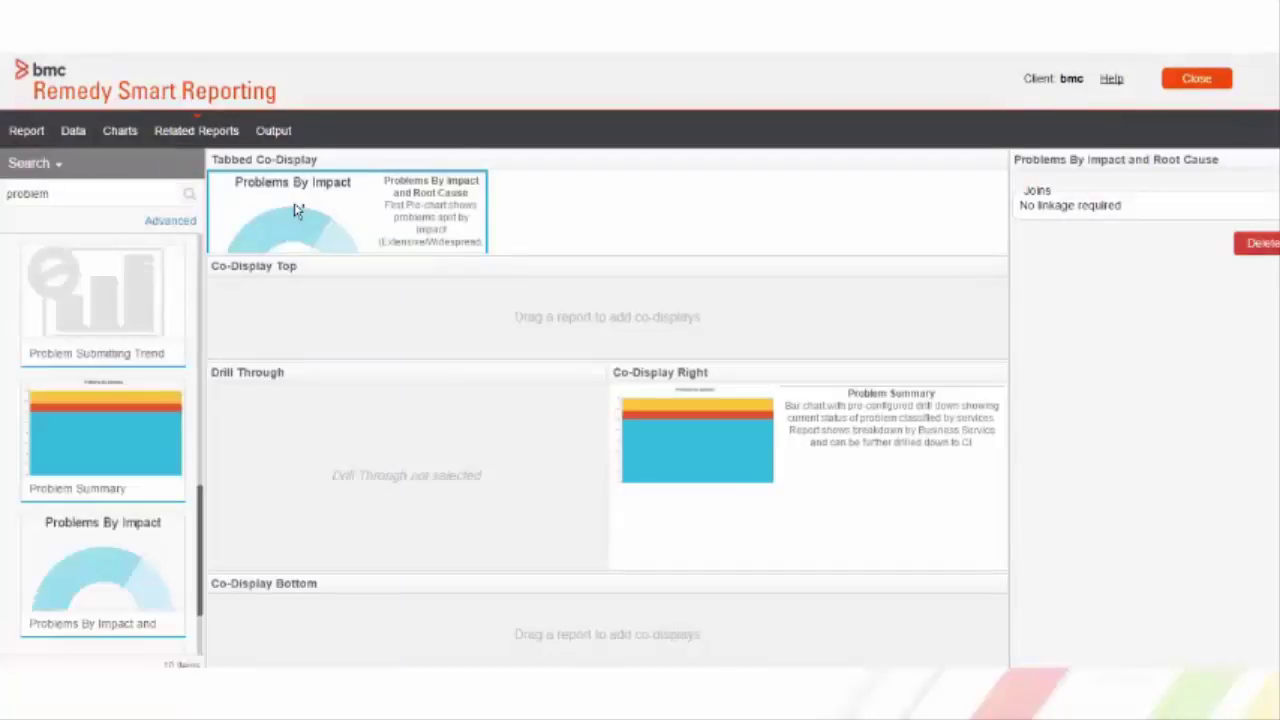
click(274, 131)
Examine the Problem Detail Drill output and the Problem Summary co-display with its charts and impact table.
scroll(437, 531, down, 15)
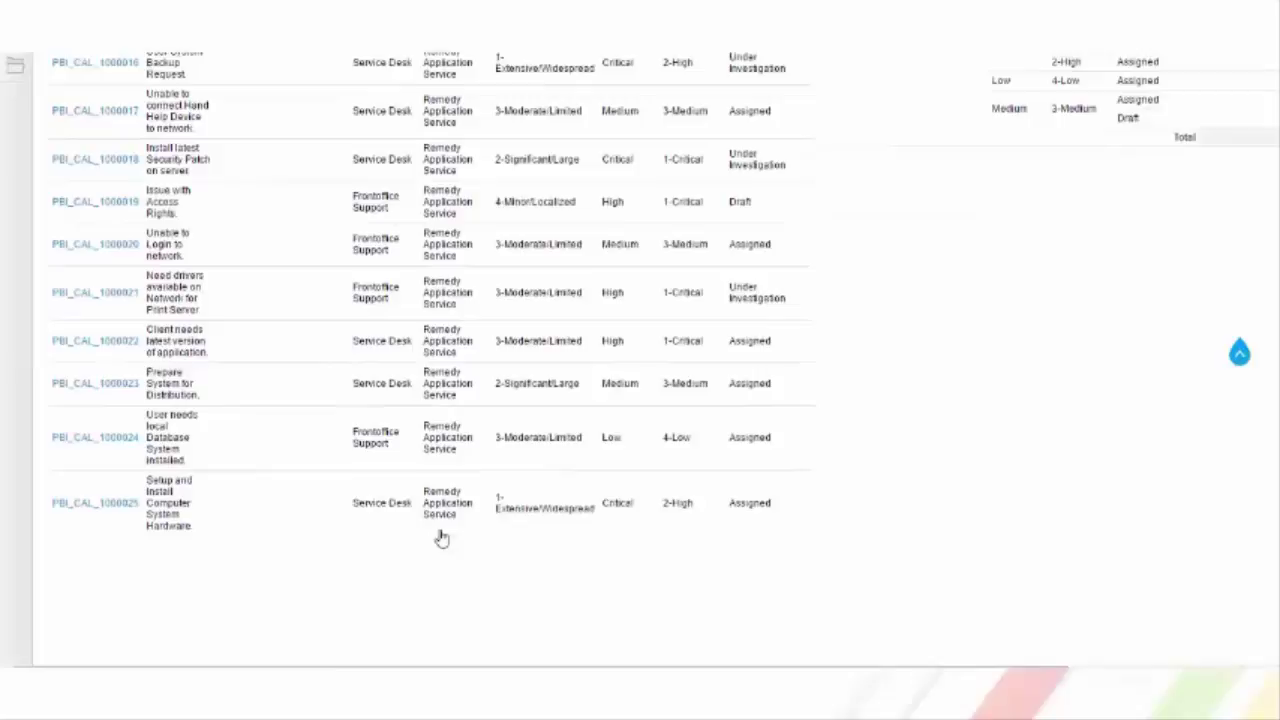
scroll(442, 538, up, 10)
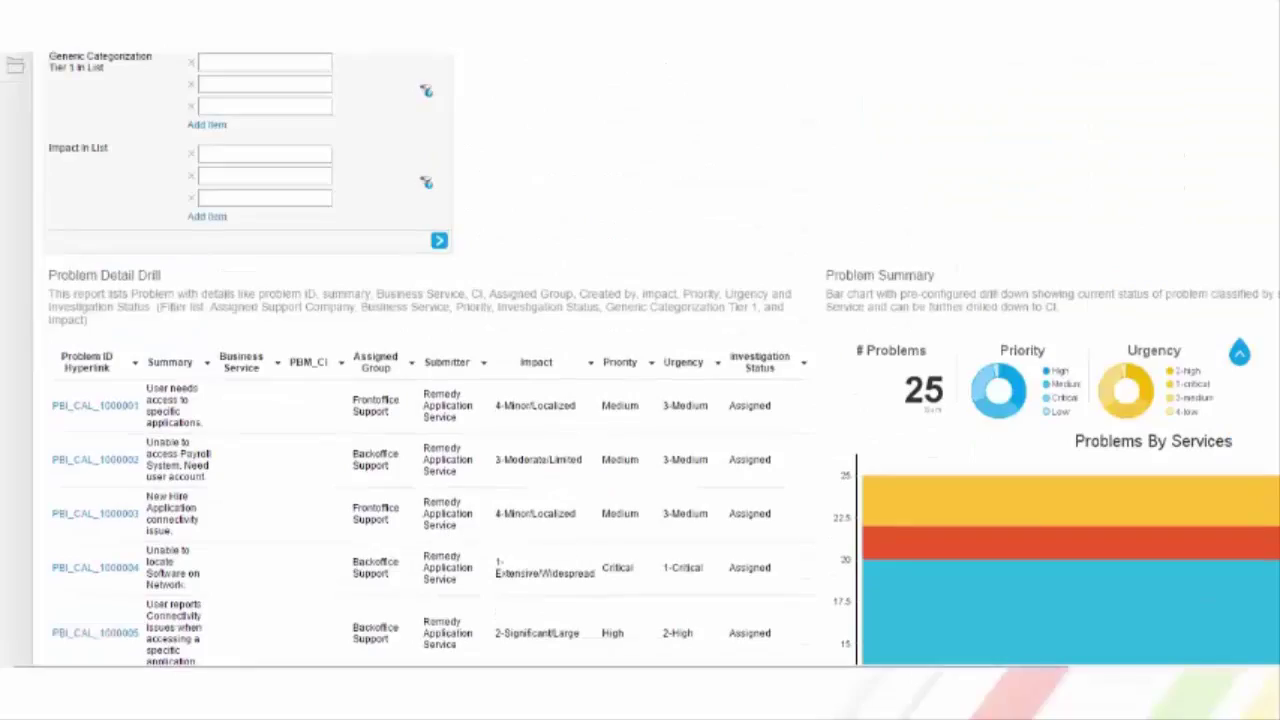
scroll(640, 400, right, 5)
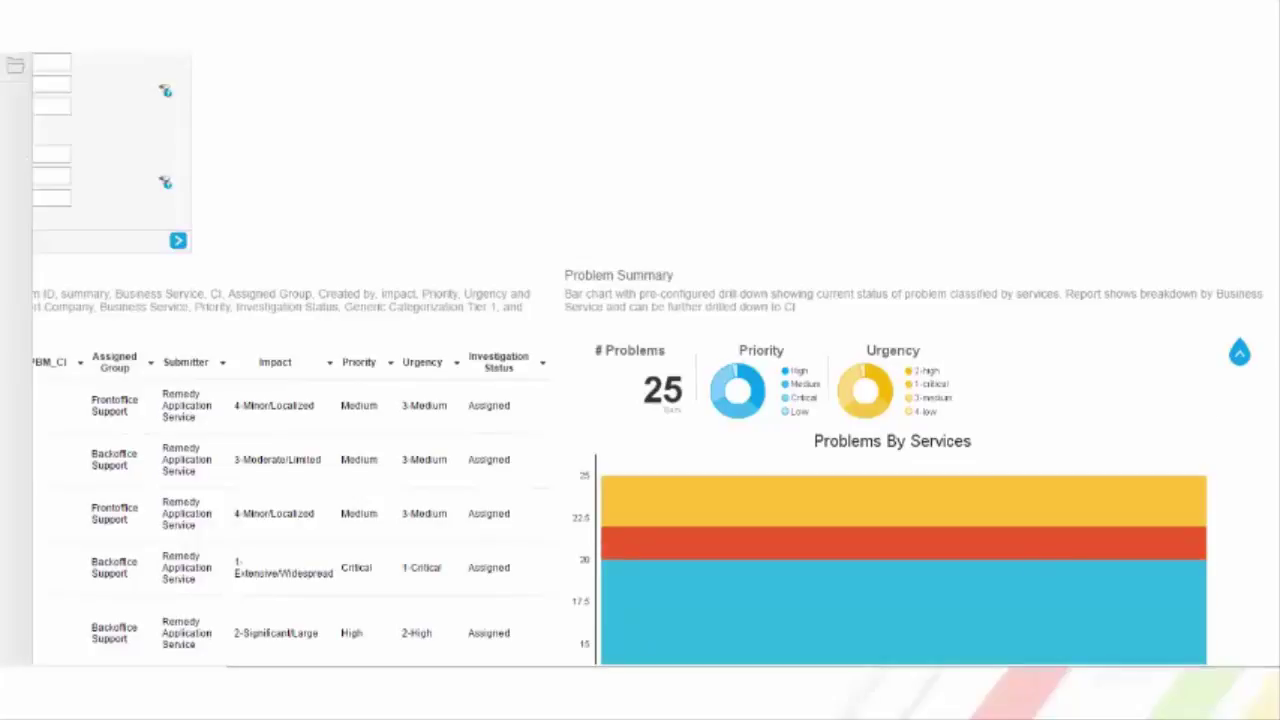
scroll(640, 400, down, 5)
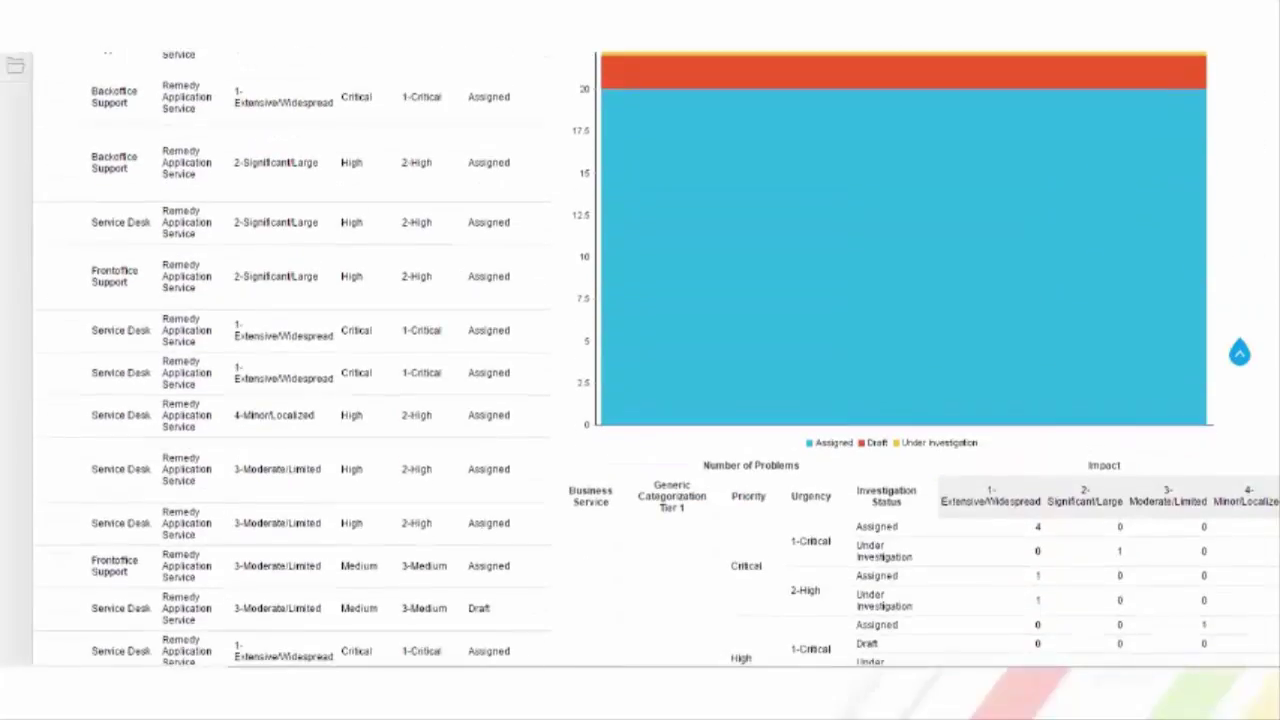
scroll(640, 400, down, 3)
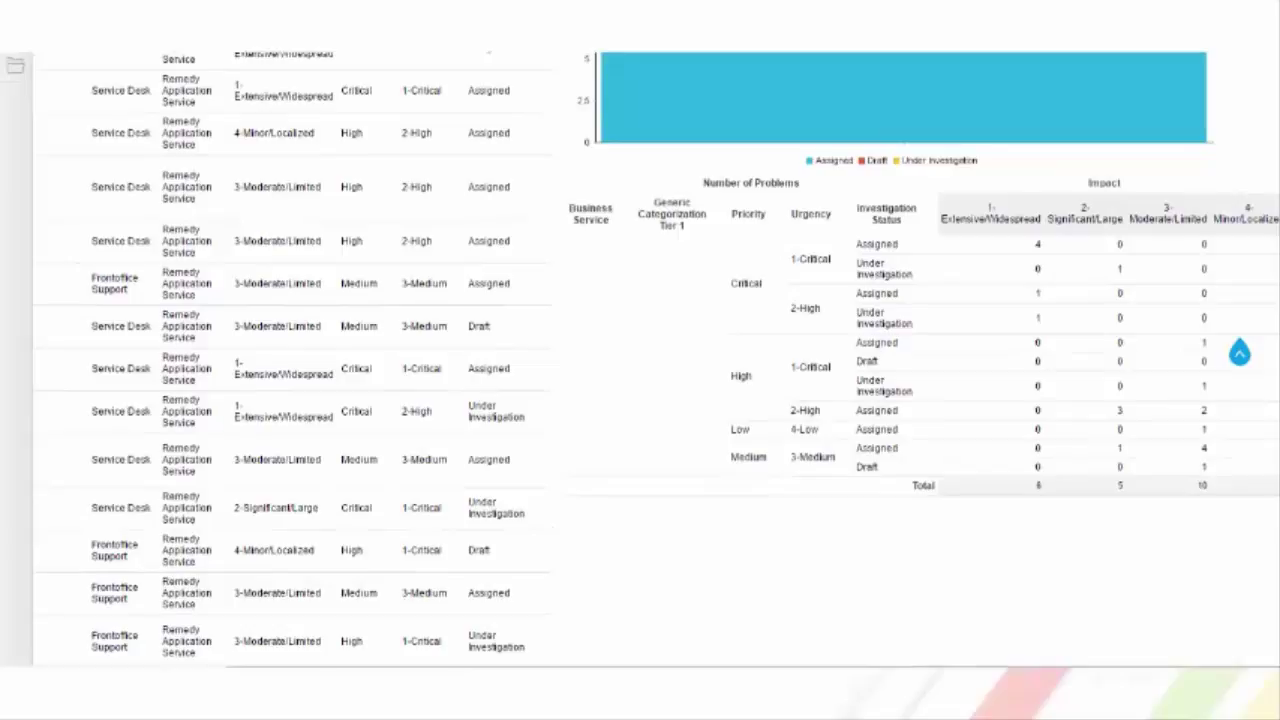
scroll(640, 400, up, 15)
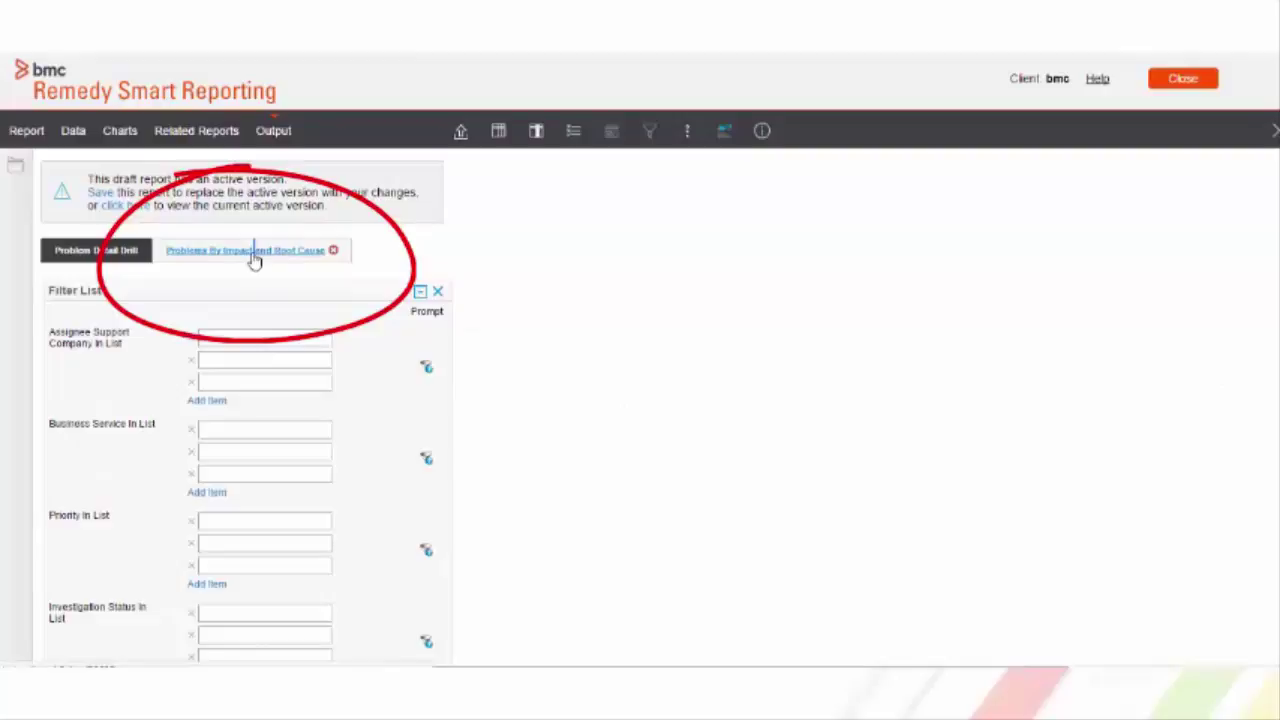
Open the Problems By Impact and Root Cause co-display from the report output and review its charts and table.
click(243, 256)
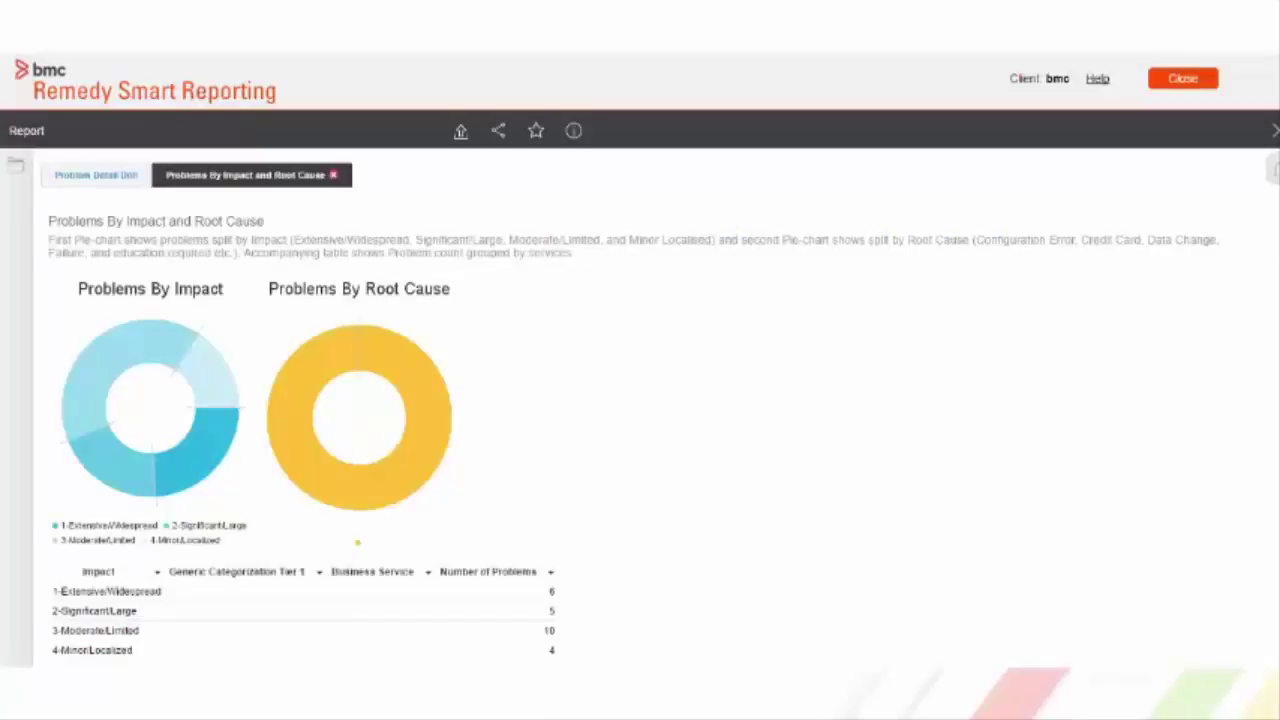
scroll(640, 400, down, 1)
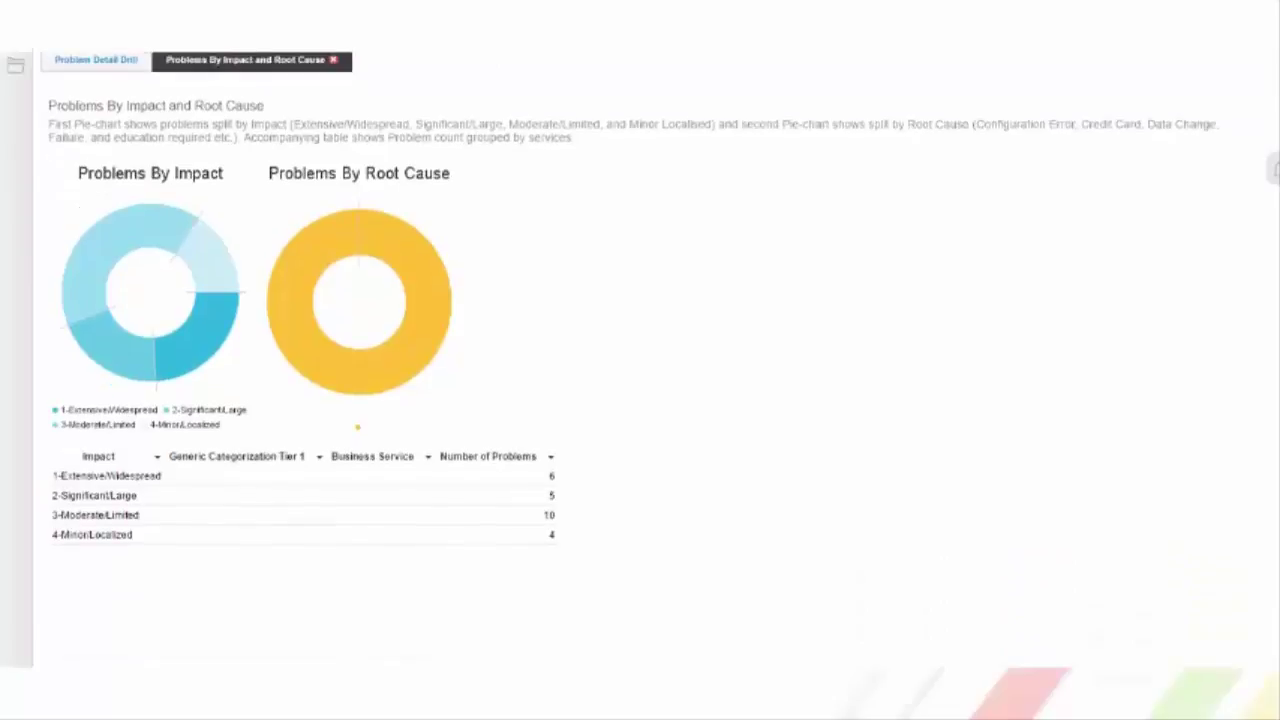
scroll(640, 400, up, 1)
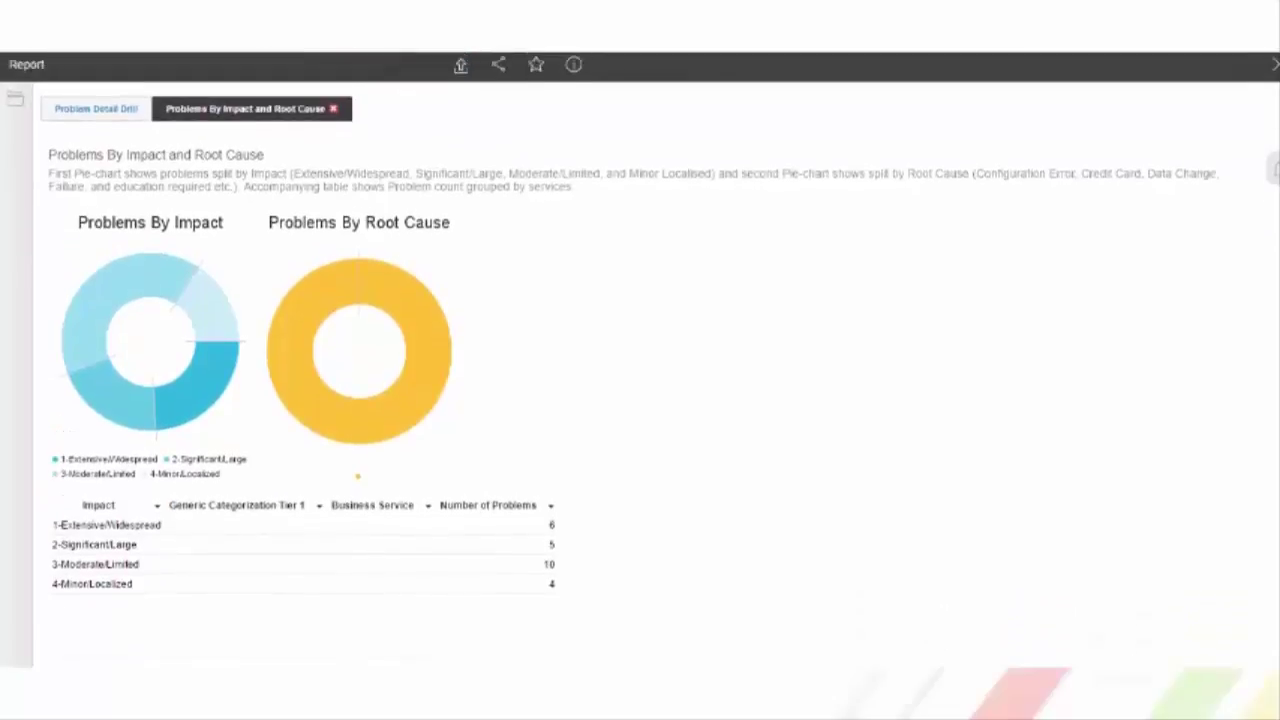
scroll(640, 400, down, 1)
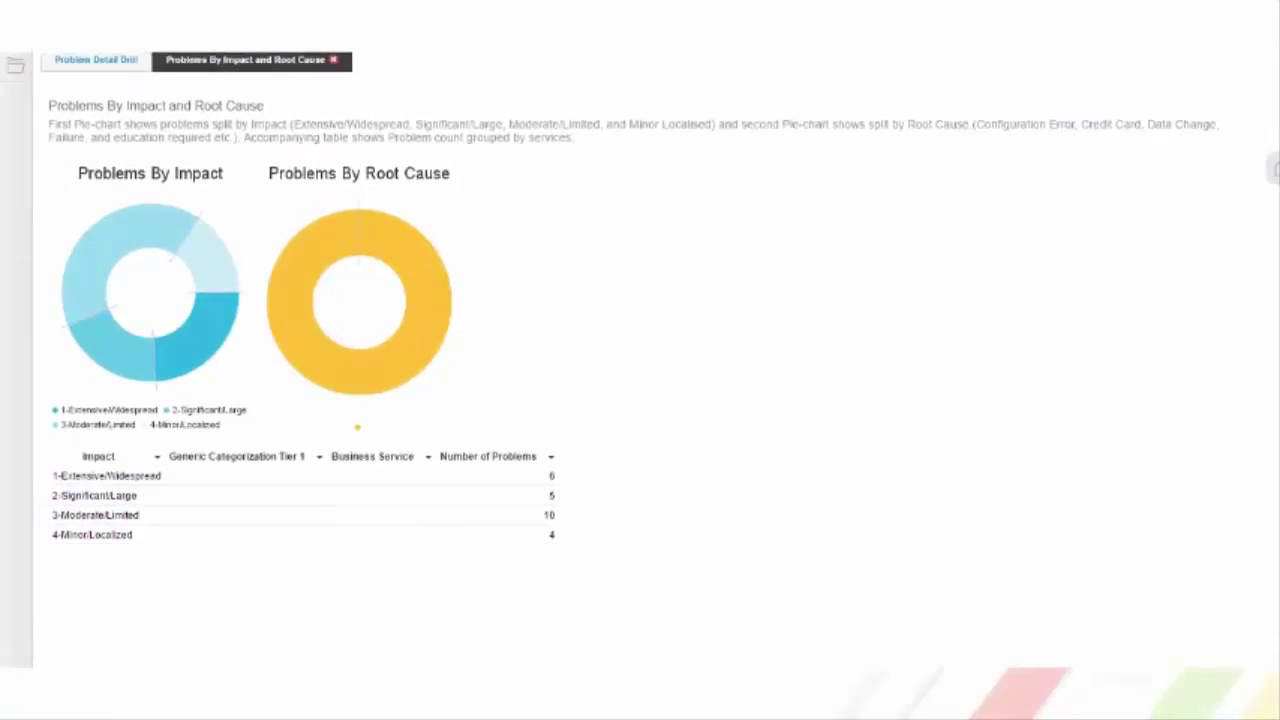